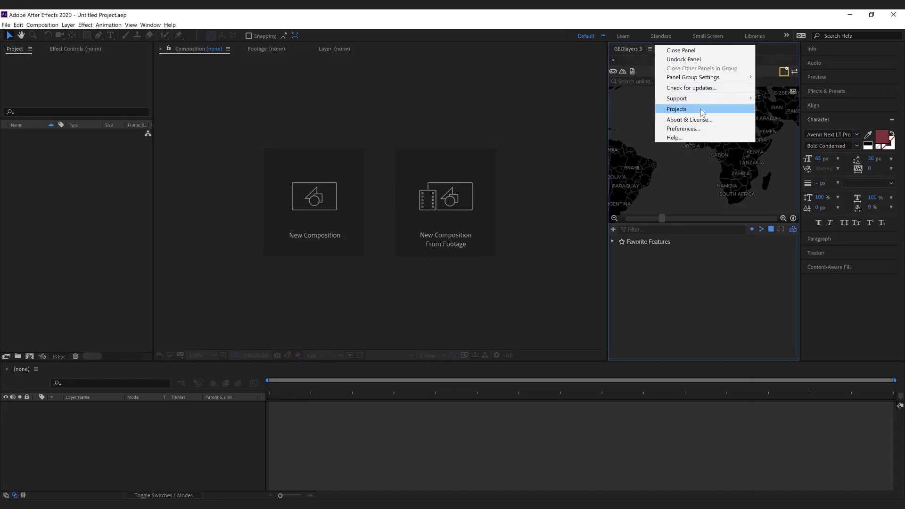
Step: Open the GEOlayers Coronavirus animated timeline sample and accept its conversion to After Effects 2020
{"action": "left_click", "coordinate": [701, 109]}
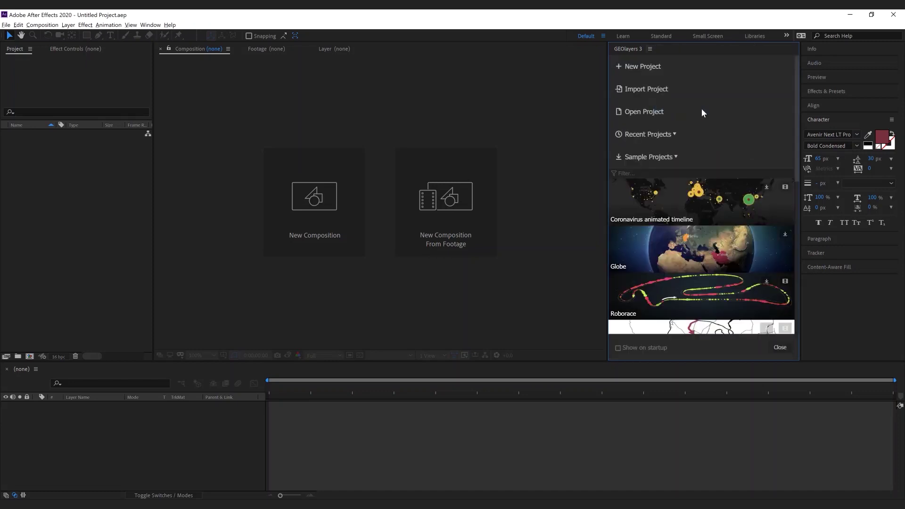
{"action": "left_click", "coordinate": [719, 198]}
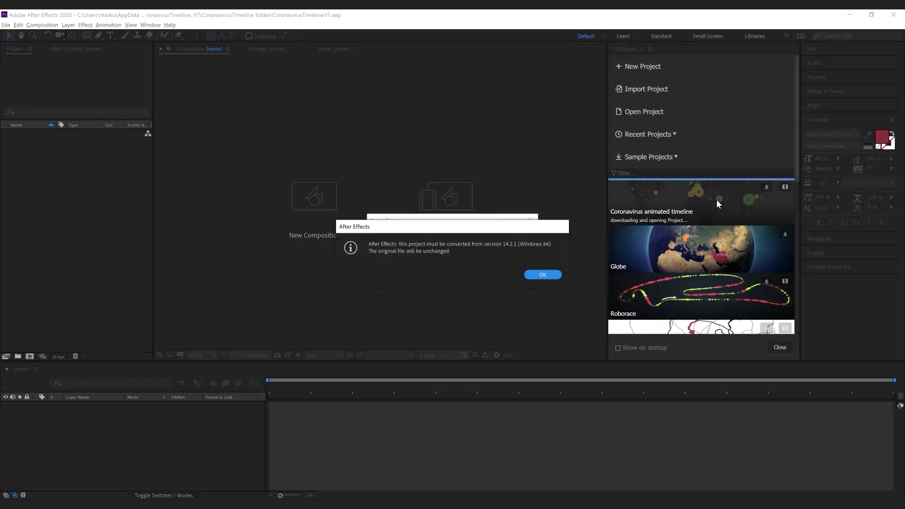
{"action": "left_click", "coordinate": [542, 275]}
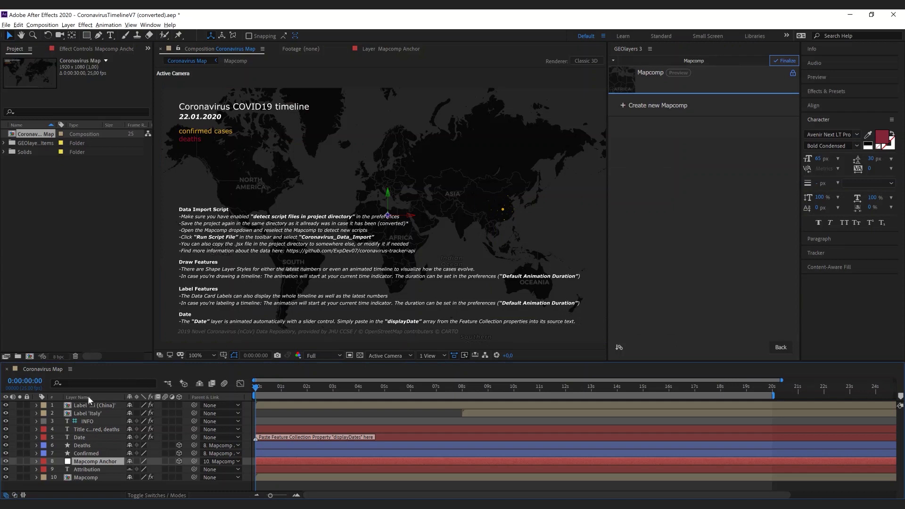
Step: Hide the title and info text layers and preview the case bubbles growing to nine seconds
{"action": "left_click", "coordinate": [6, 439]}
{"action": "left_click", "coordinate": [6, 438]}
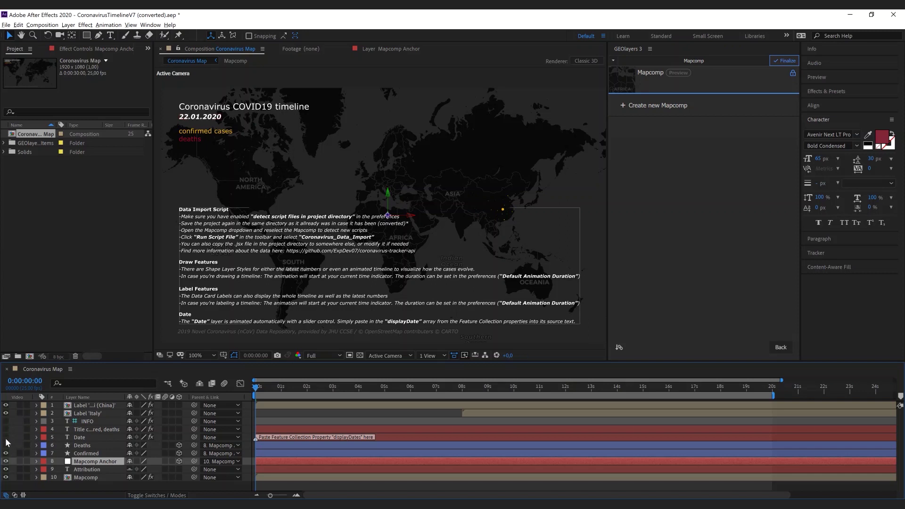
{"action": "left_click", "coordinate": [6, 443]}
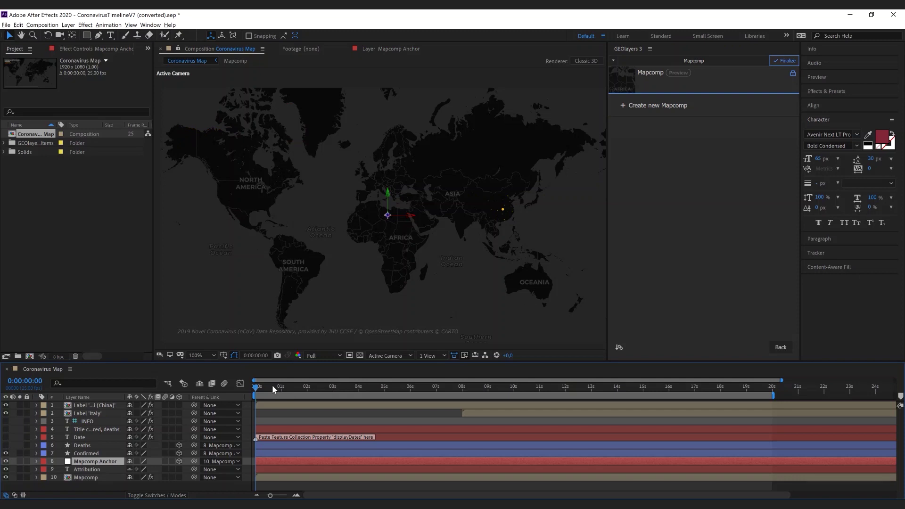
{"action": "left_click", "coordinate": [307, 391]}
{"action": "mouse_move", "coordinate": [323, 394]}
{"action": "left_mouse_down"}
{"action": "mouse_move", "coordinate": [765, 393]}
{"action": "mouse_move", "coordinate": [248, 420]}
{"action": "left_mouse_up"}
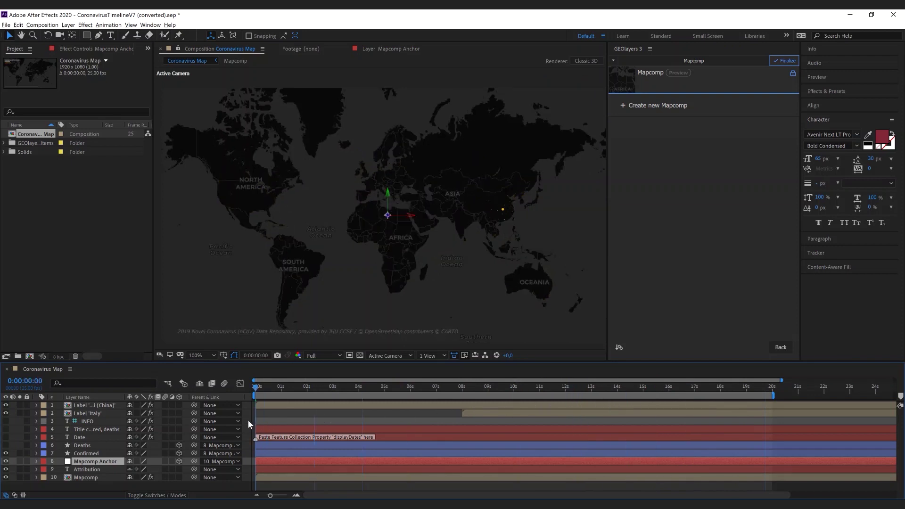
Step: Delete the Label China, Label Italy, Deaths and Confirmed layers
{"action": "left_click", "coordinate": [90, 404]}
{"action": "left_click", "coordinate": [89, 413], "text": "ctrl"}
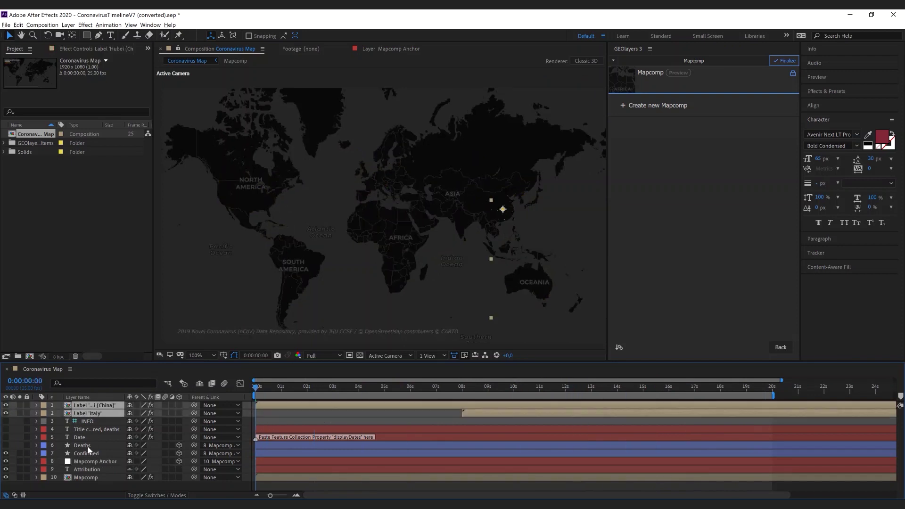
{"action": "left_click", "coordinate": [87, 446], "text": "ctrl"}
{"action": "left_click", "coordinate": [86, 453], "text": "ctrl"}
{"action": "key", "text": "Delete"}
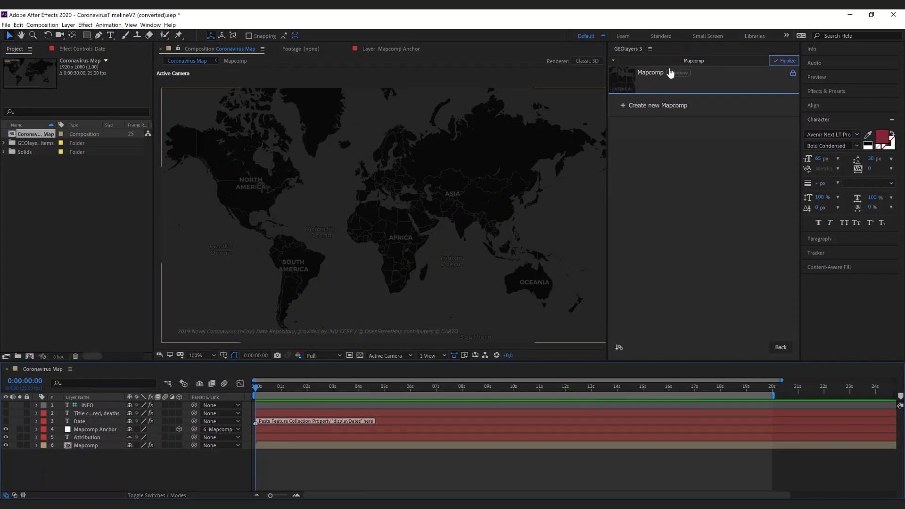
Step: Run Coronavirus Timeline Data Import V2 on Mapcomp with dates 2020/01/22 to 2020/04/05
{"action": "left_click", "coordinate": [649, 73]}
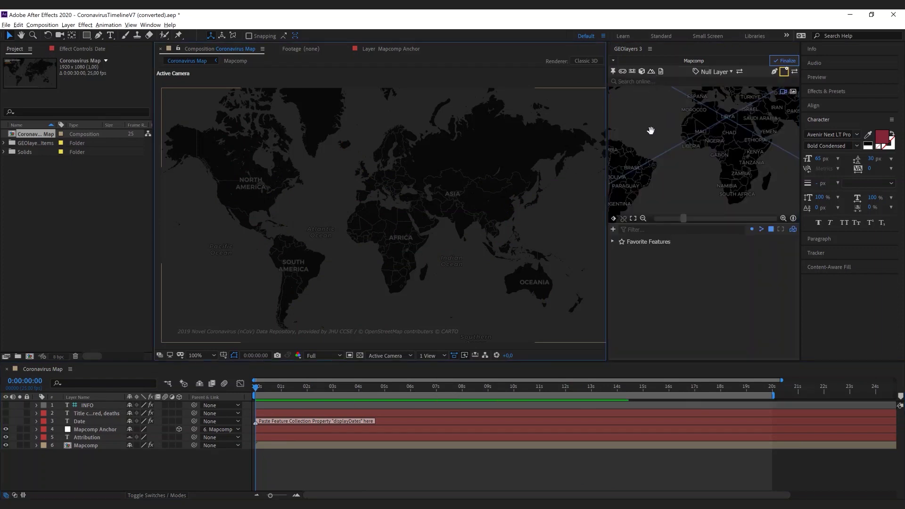
{"action": "left_click", "coordinate": [661, 72]}
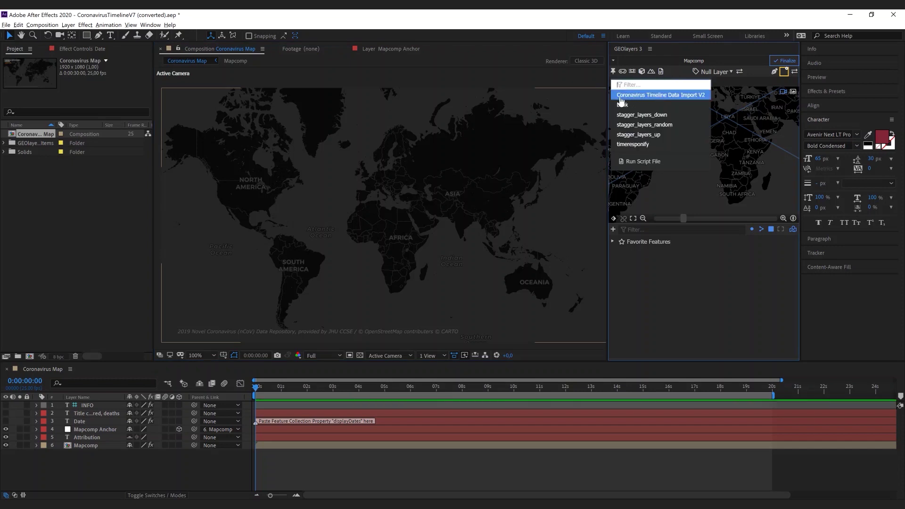
{"action": "left_click", "coordinate": [683, 96]}
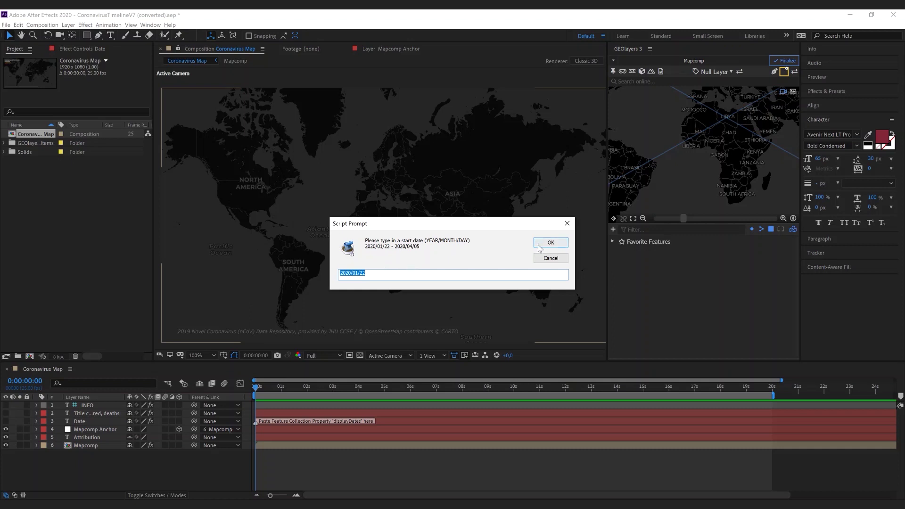
{"action": "left_click", "coordinate": [554, 243]}
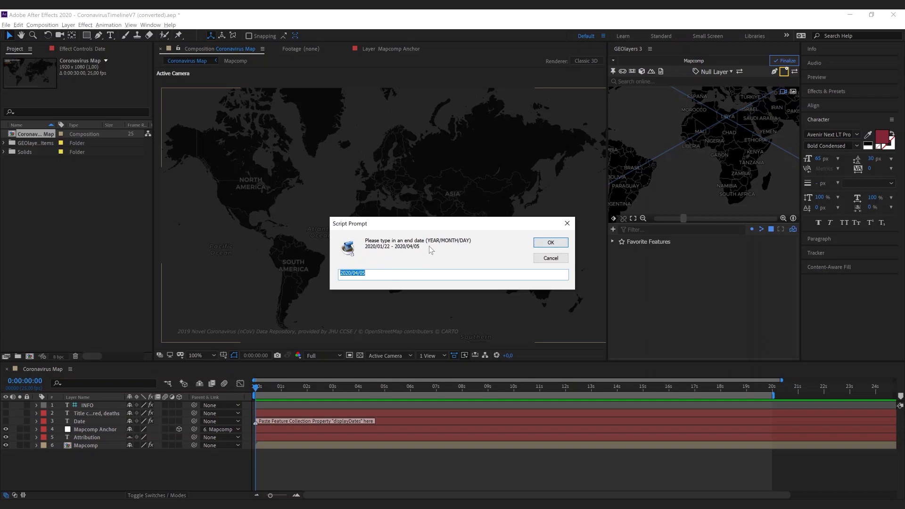
{"action": "left_click", "coordinate": [560, 245]}
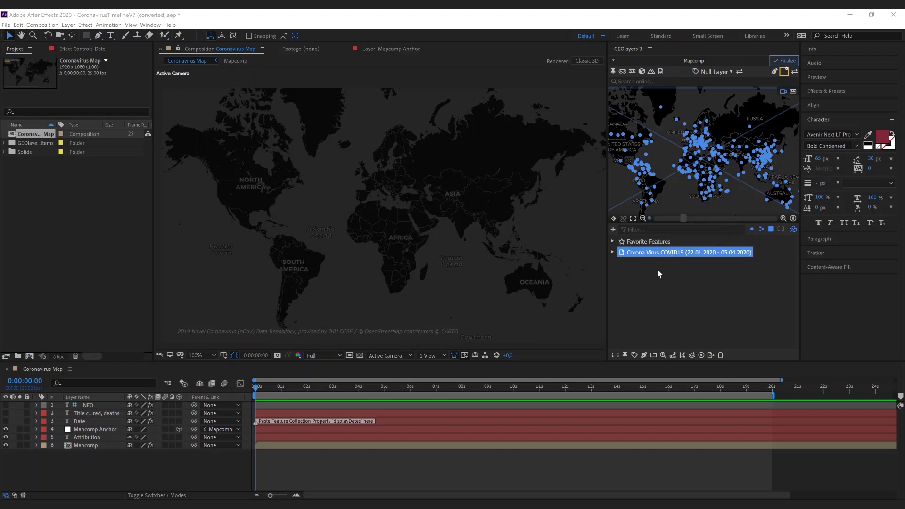
Step: Open the COVID19 collection's coronavirus-tracker-api GitHub source page in the browser
{"action": "left_click", "coordinate": [663, 356]}
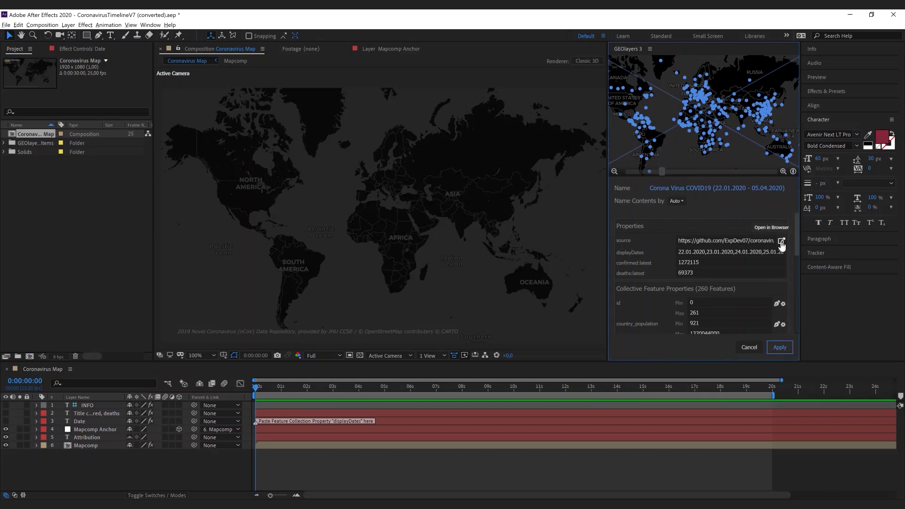
{"action": "left_click", "coordinate": [782, 242]}
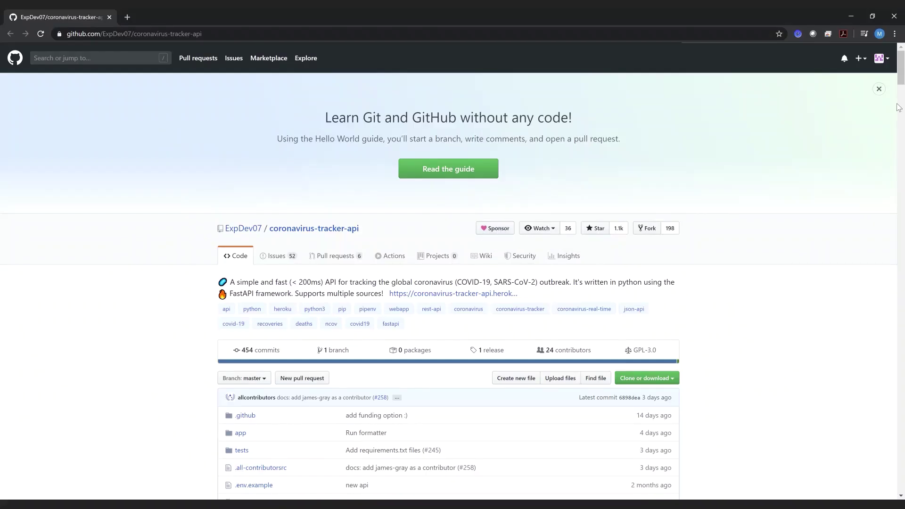
{"action": "left_click_drag", "start_coordinate": [902, 73], "coordinate": [902, 135]}
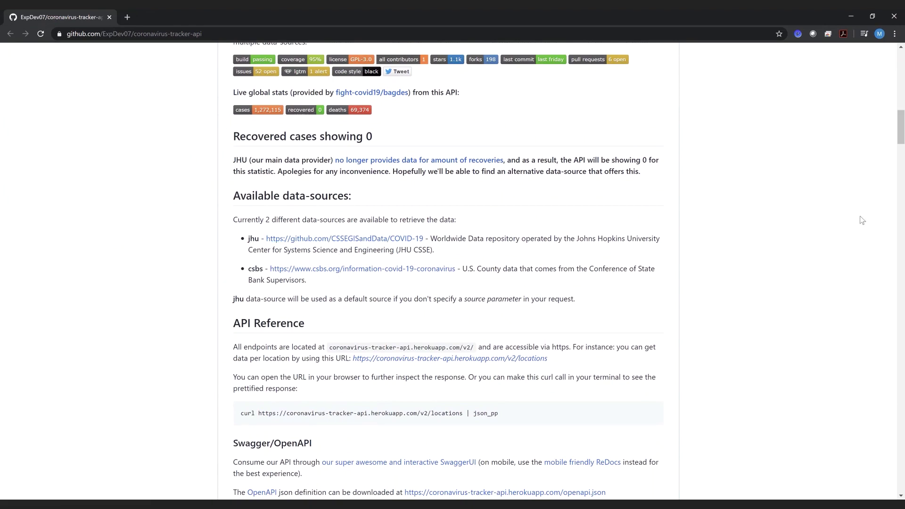
{"action": "left_click_drag", "start_coordinate": [902, 137], "coordinate": [902, 79]}
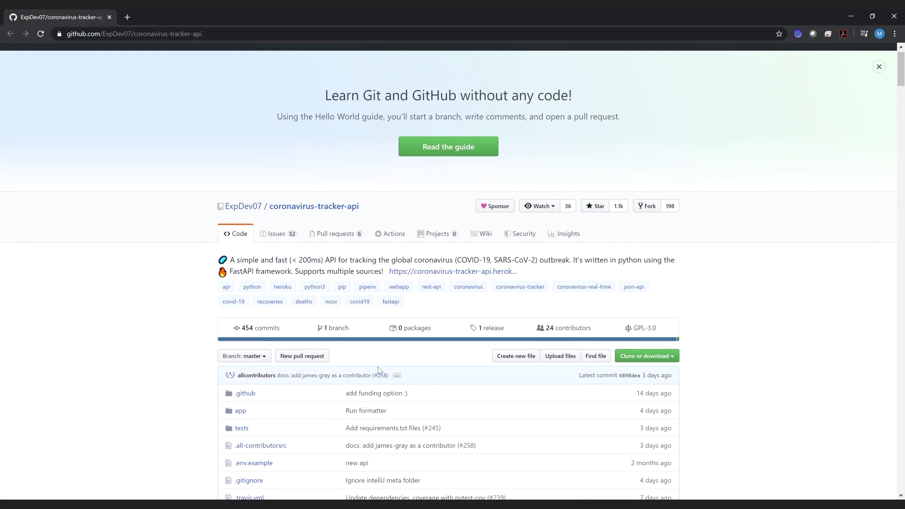
Step: Back in After Effects, apply the Confirmed timeline style to the COVID19 features
{"action": "key", "text": "alt+Tab"}
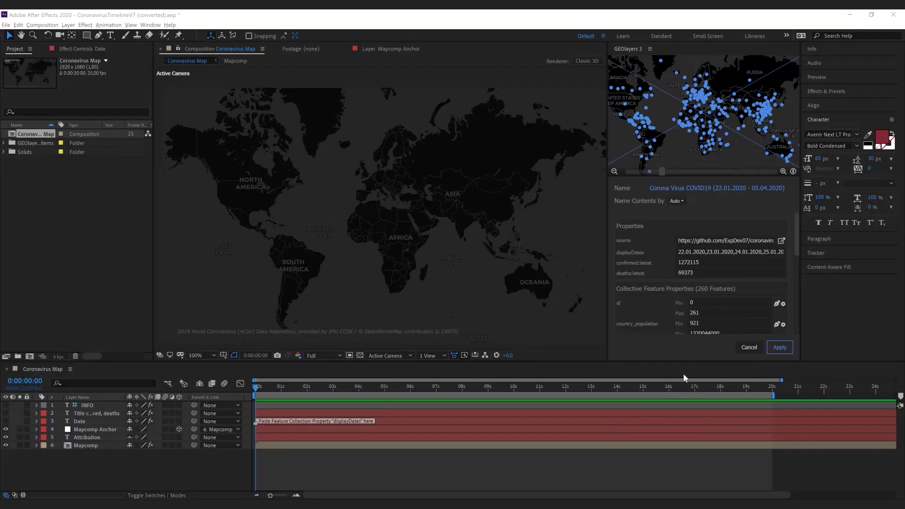
{"action": "left_click", "coordinate": [749, 349]}
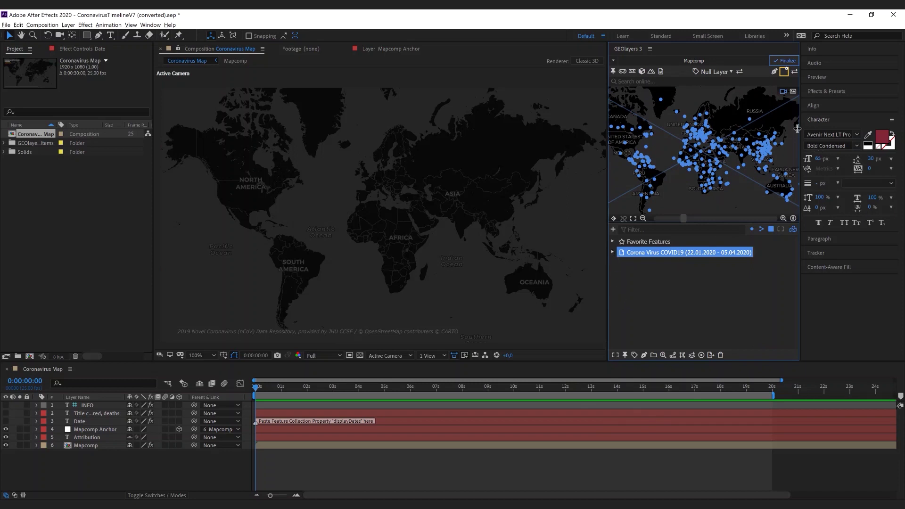
{"action": "left_click", "coordinate": [784, 71]}
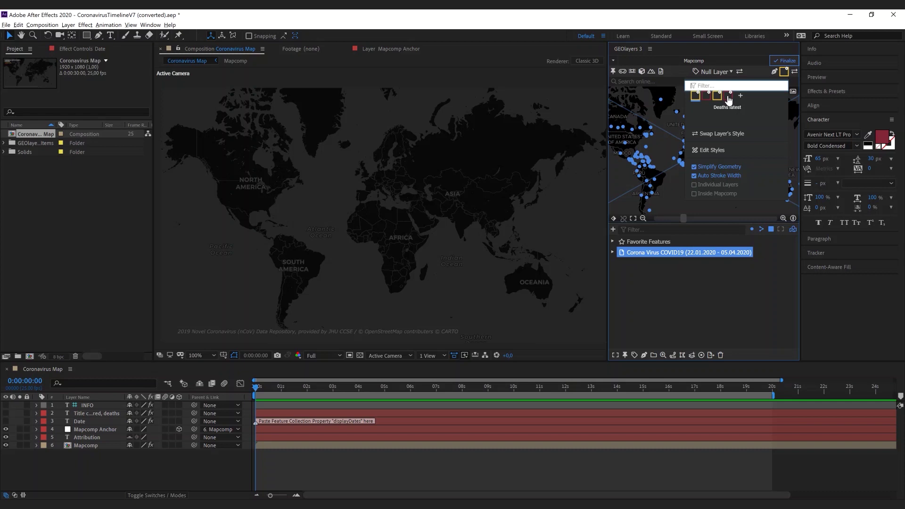
{"action": "left_click", "coordinate": [698, 100]}
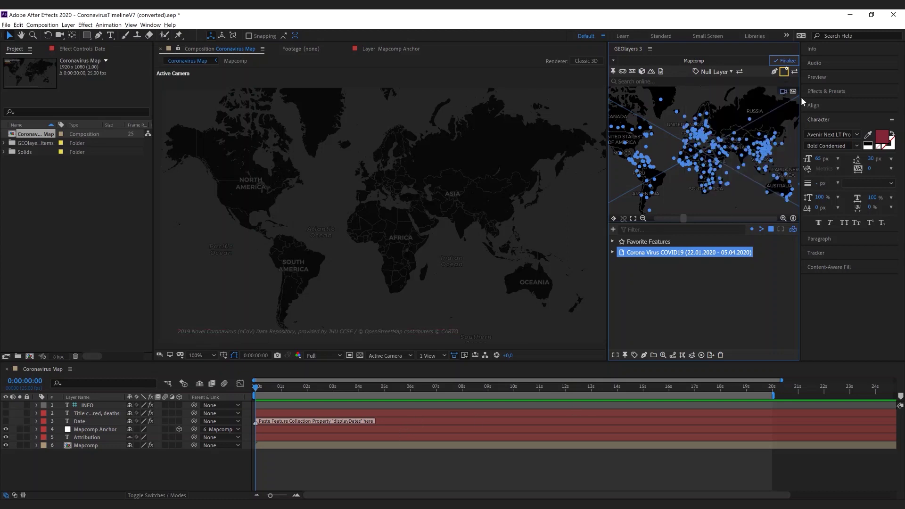
Step: Draw all 260 COVID19 features onto Coronavirus Map as one points layer
{"action": "left_click", "coordinate": [644, 356]}
{"action": "left_click", "coordinate": [676, 330]}
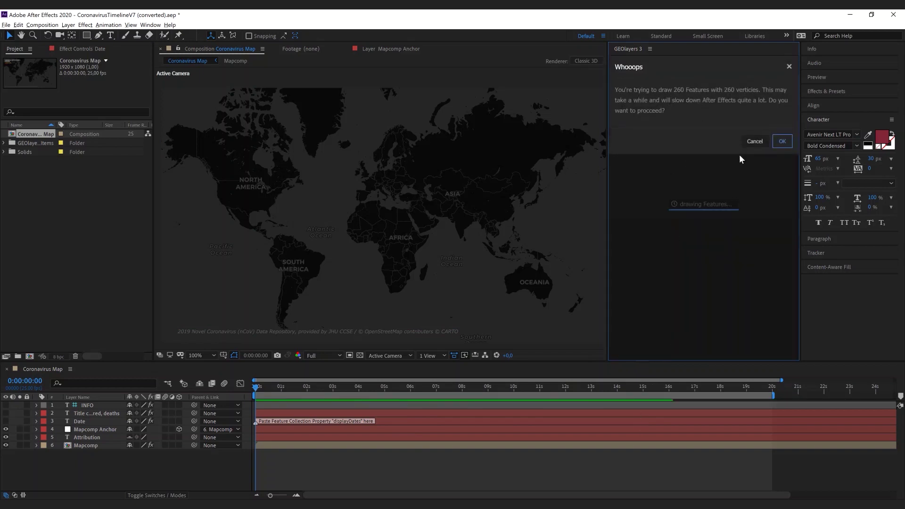
{"action": "left_click", "coordinate": [783, 141]}
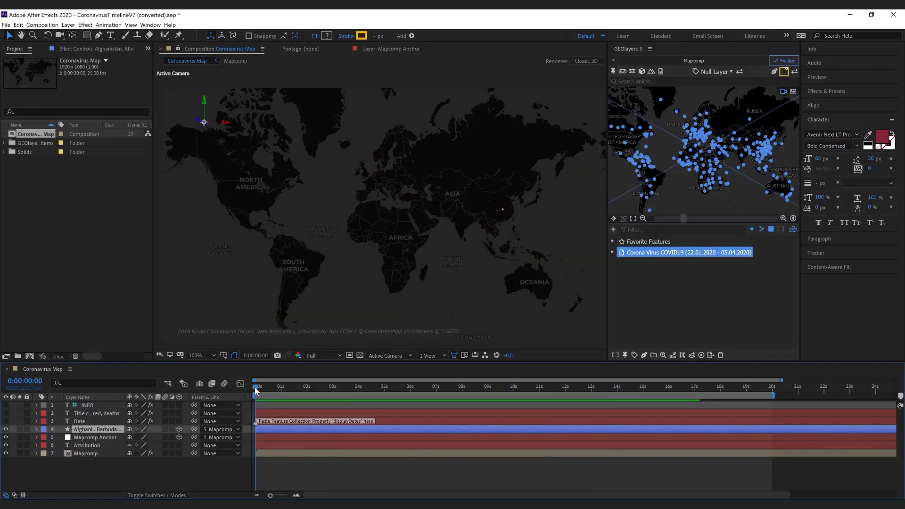
Step: Preview the yellow circles growing, show the points layer's Stroke Width keyframes, and return to 0
{"action": "left_click_drag", "start_coordinate": [256, 389], "coordinate": [697, 405]}
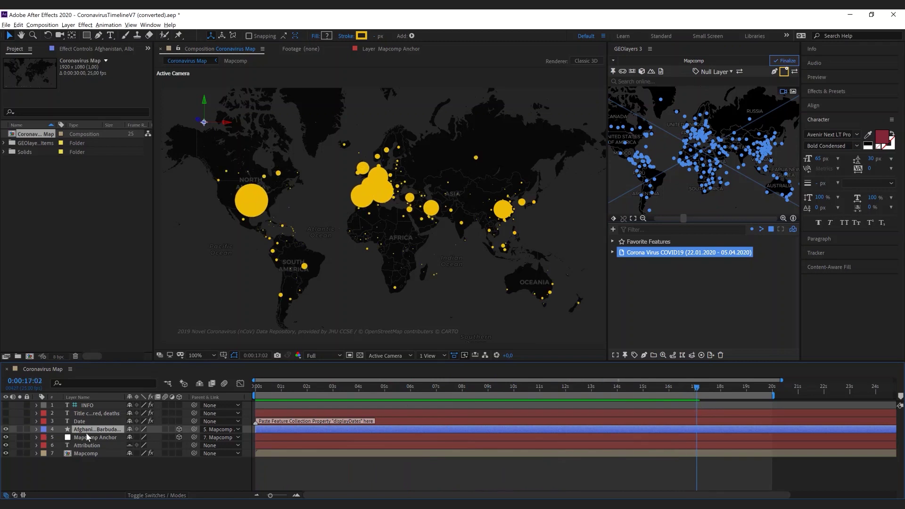
{"action": "key", "text": "u"}
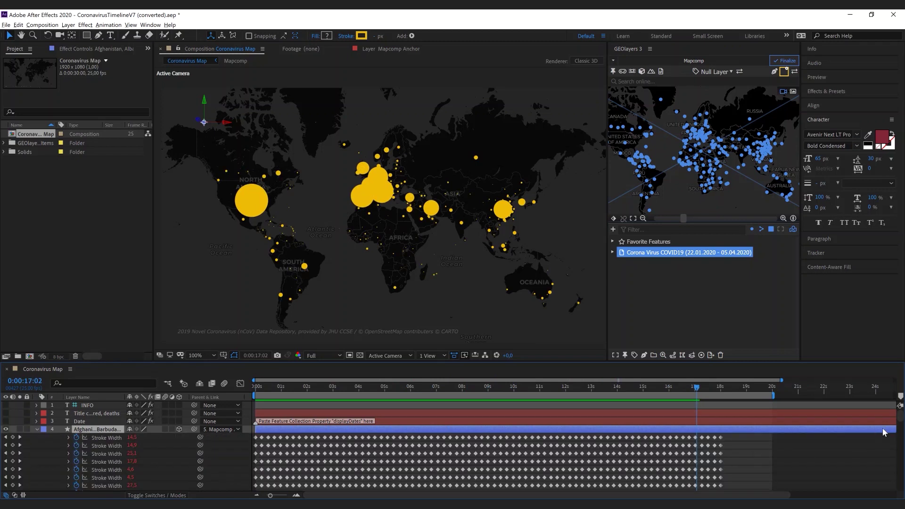
{"action": "scroll", "coordinate": [899, 424], "scroll_direction": "down", "scroll_amount": 10}
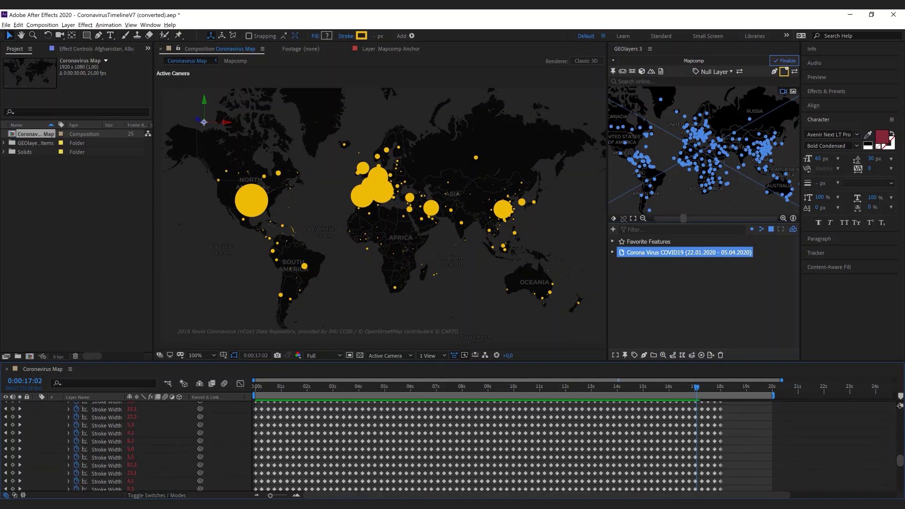
{"action": "scroll", "coordinate": [566, 448], "scroll_direction": "up", "scroll_amount": 10}
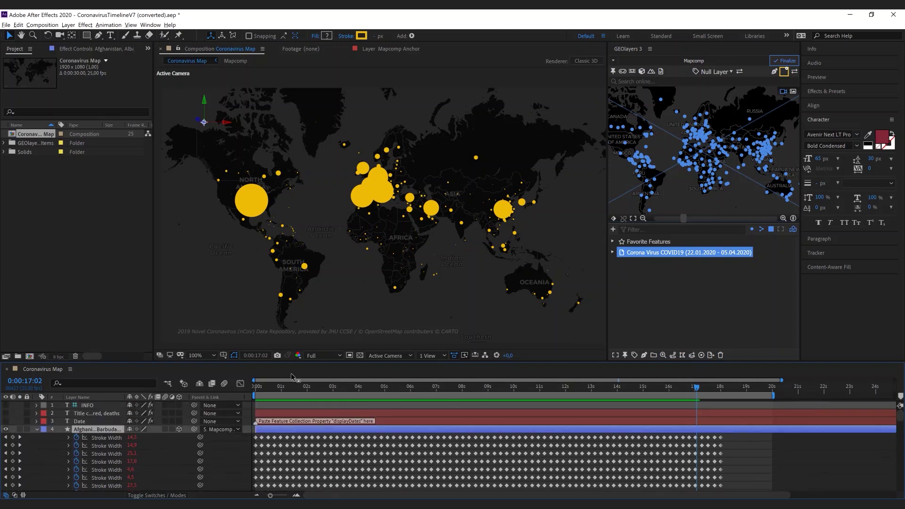
{"action": "left_click_drag", "start_coordinate": [264, 392], "coordinate": [255, 394]}
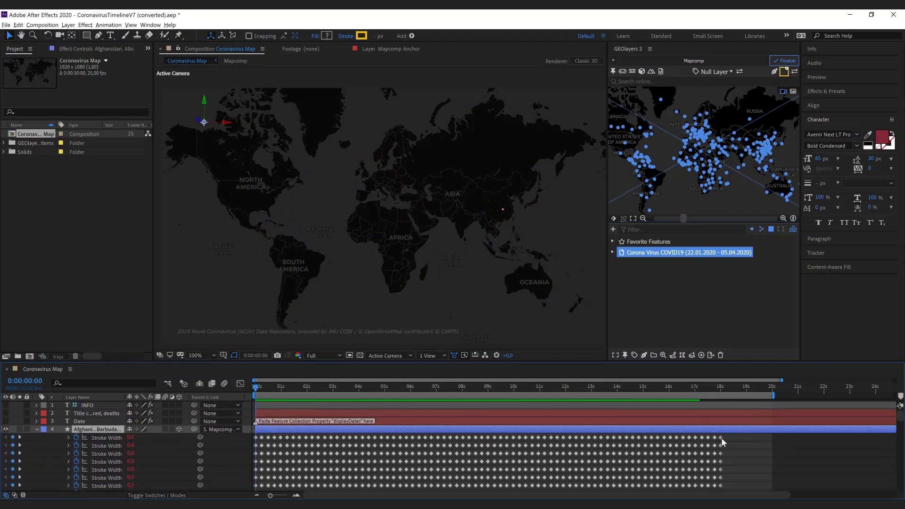
{"action": "left_click", "coordinate": [650, 49]}
{"action": "left_click", "coordinate": [679, 130]}
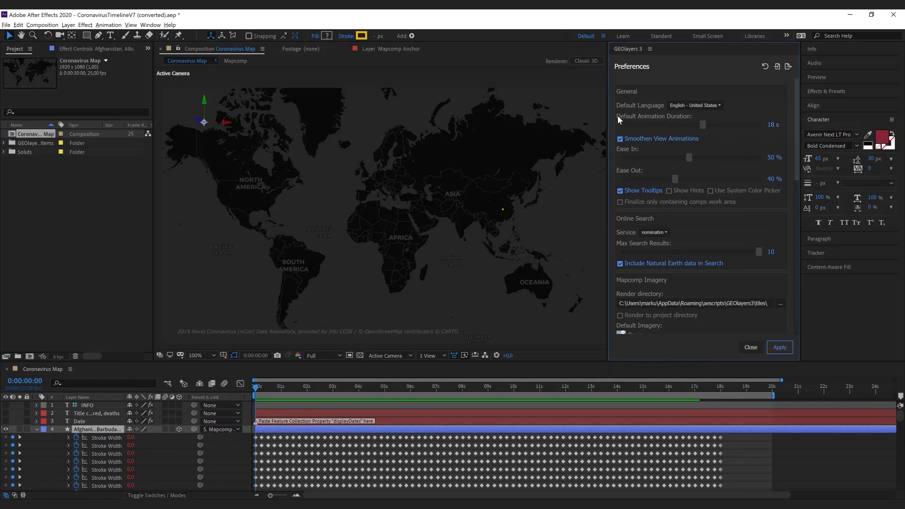
{"action": "left_click", "coordinate": [751, 347]}
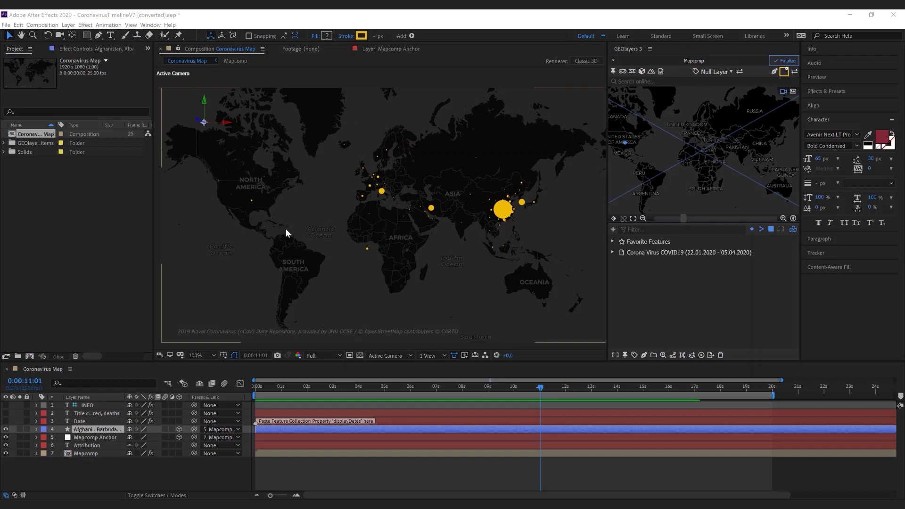
Step: Filter the GEOlayers feature list by 'US' and browse the results
{"action": "left_click", "coordinate": [651, 230]}
{"action": "type", "text": "U"}
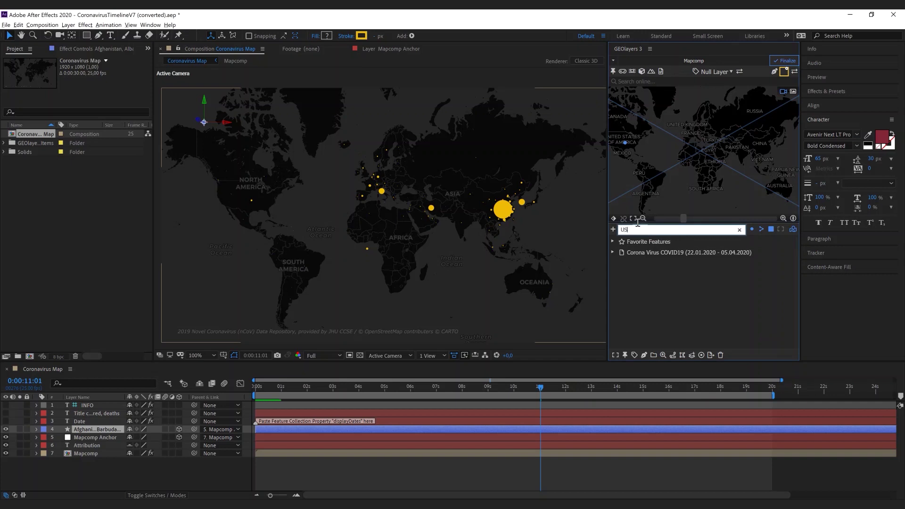
{"action": "type", "text": "S"}
{"action": "scroll", "coordinate": [795, 239], "scroll_direction": "down", "scroll_amount": 3}
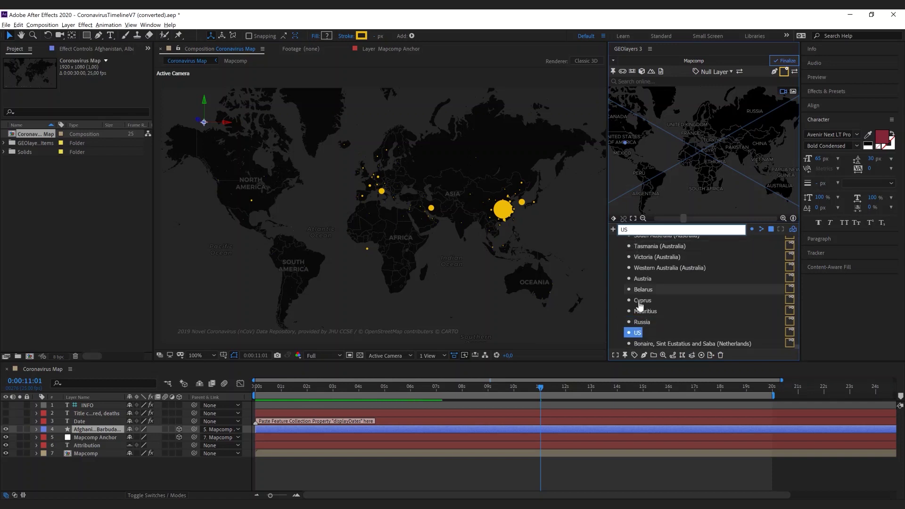
Step: Create a Data Card Timeline label for the US feature on Coronavirus Map
{"action": "left_click", "coordinate": [712, 73]}
{"action": "left_click", "coordinate": [712, 74]}
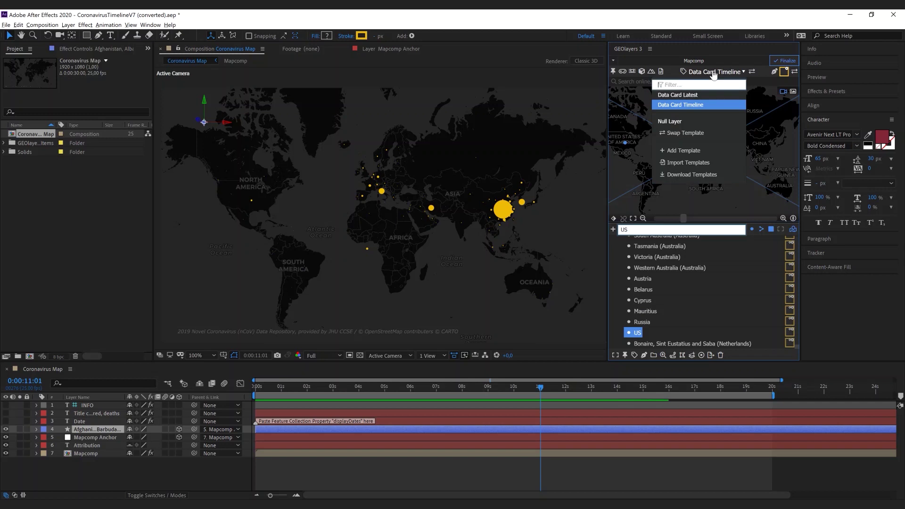
{"action": "left_click", "coordinate": [687, 106]}
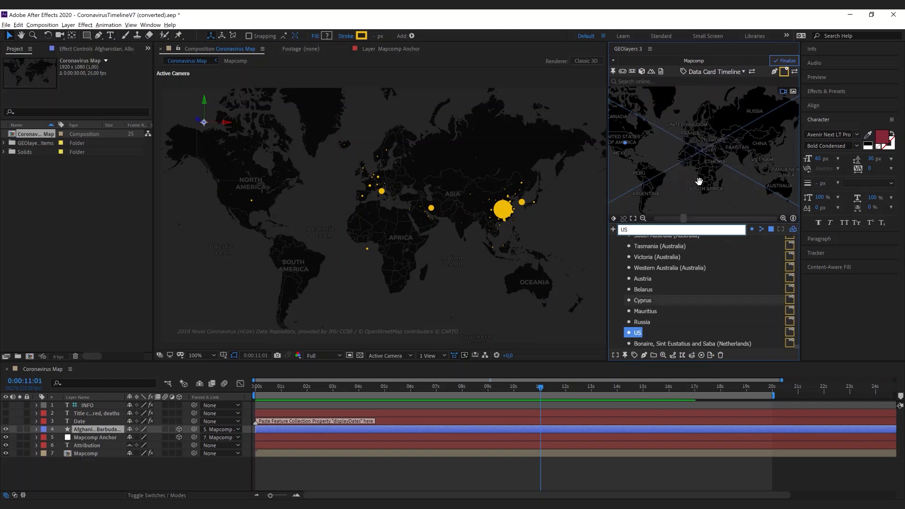
{"action": "left_click", "coordinate": [716, 74]}
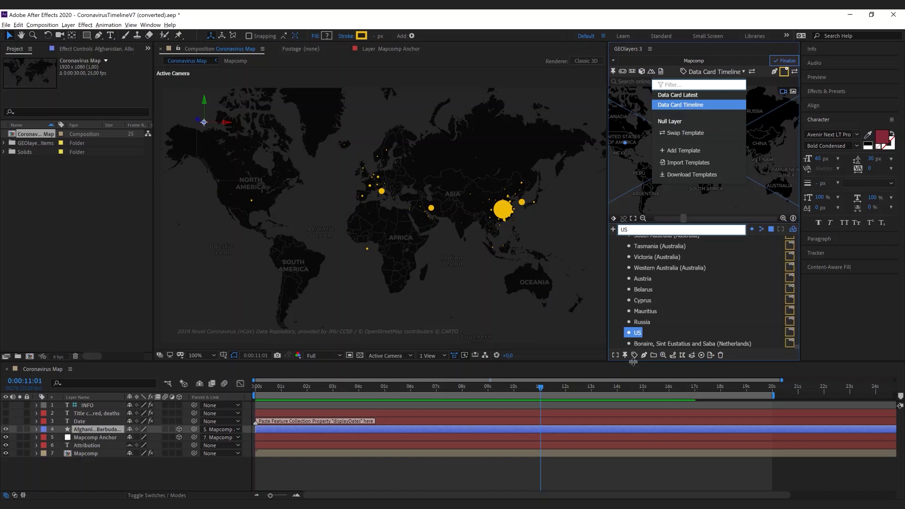
{"action": "left_click", "coordinate": [653, 314]}
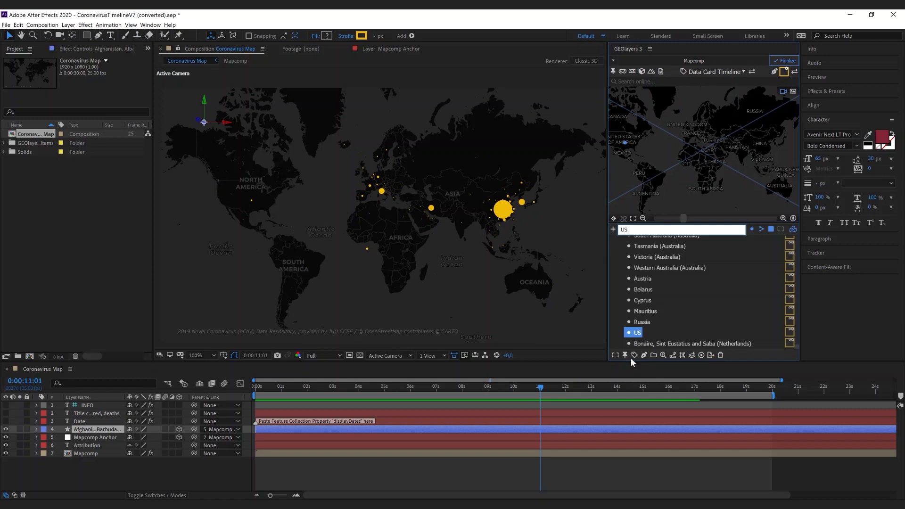
{"action": "left_click", "coordinate": [634, 355]}
{"action": "left_click", "coordinate": [661, 330]}
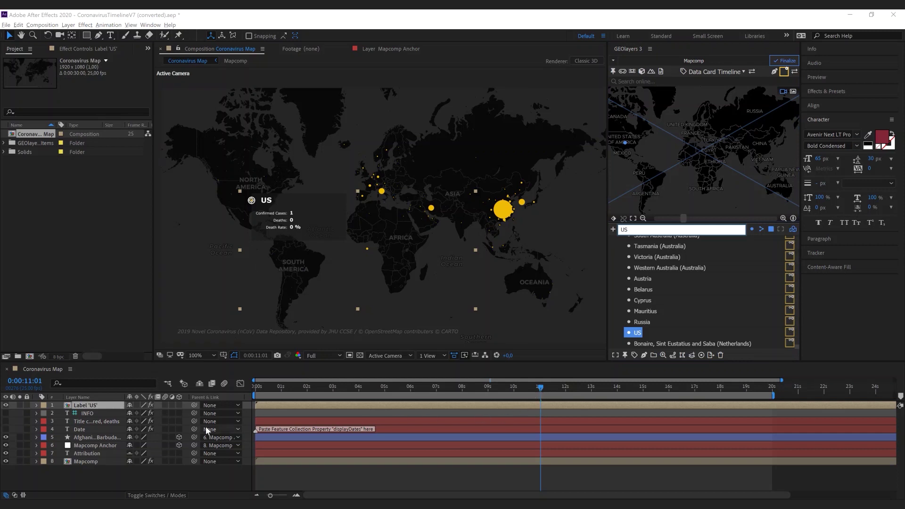
Step: In Label 'US', move the data layer's Source Text keyframes to start at 0 seconds
{"action": "double_click", "coordinate": [99, 407]}
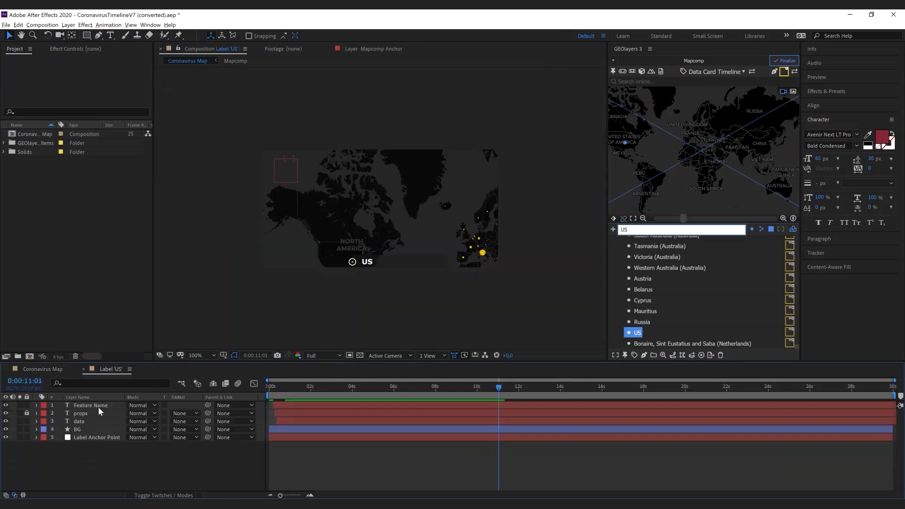
{"action": "left_click", "coordinate": [80, 424]}
{"action": "key", "text": "u"}
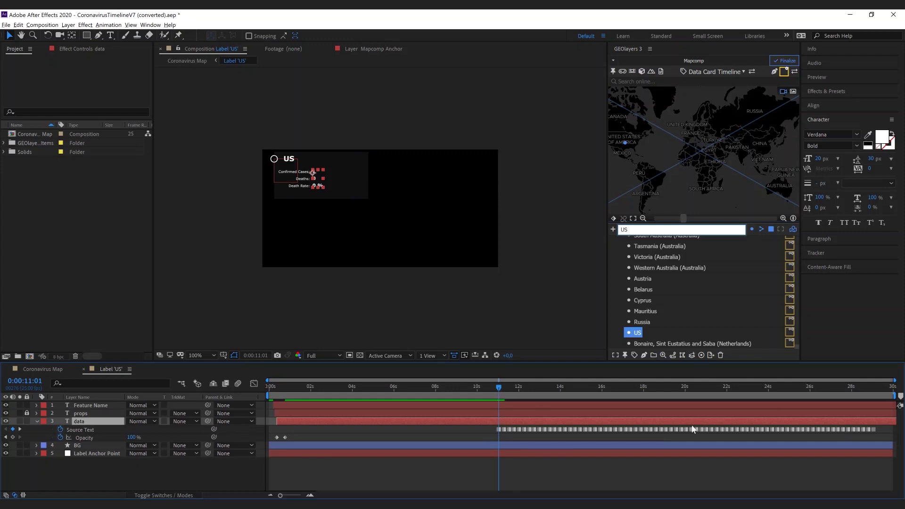
{"action": "left_click_drag", "start_coordinate": [880, 430], "coordinate": [269, 432]}
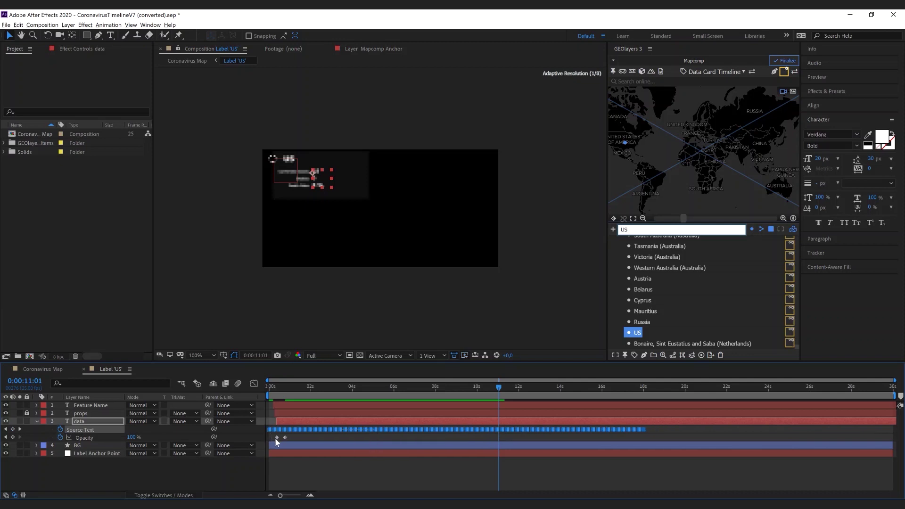
{"action": "left_click", "coordinate": [61, 369]}
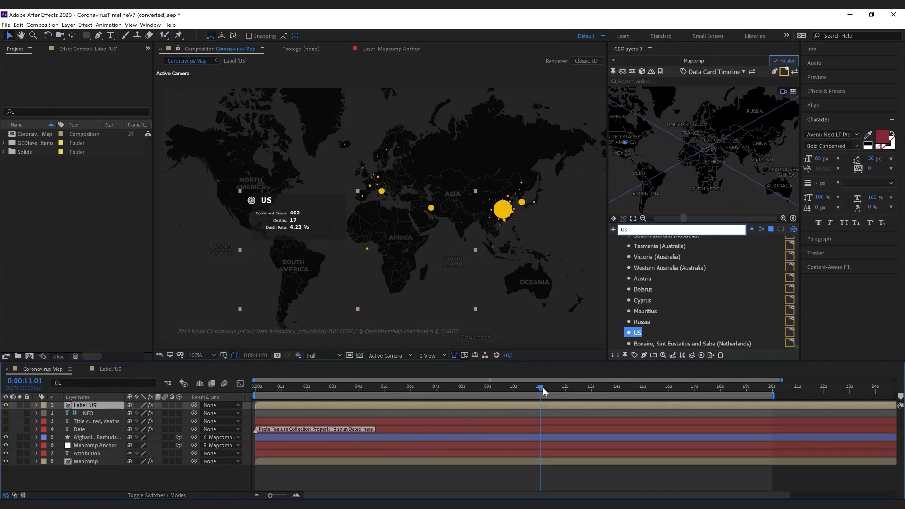
Step: Start the Label 'US' layer at 11 seconds and check the US circle at 18 seconds
{"action": "left_click_drag", "start_coordinate": [541, 389], "coordinate": [540, 389]}
{"action": "left_click_drag", "start_coordinate": [288, 404], "coordinate": [551, 417]}
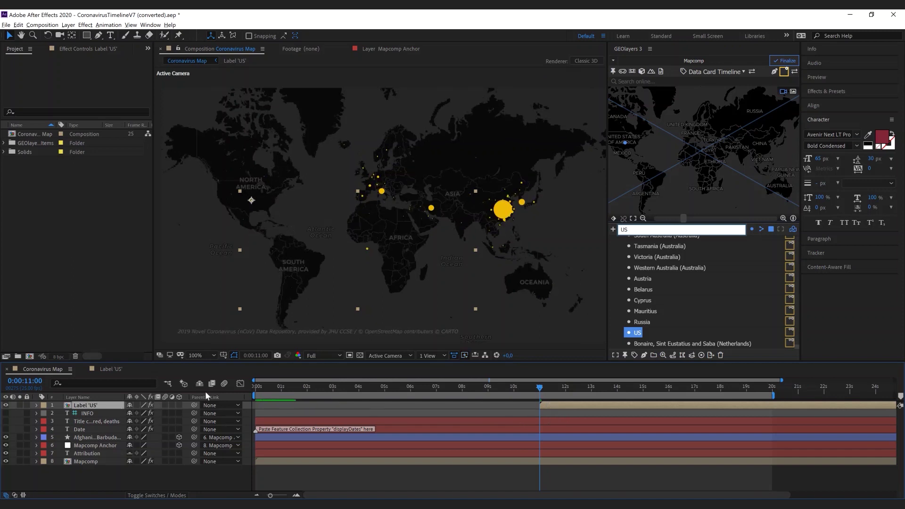
{"action": "left_click", "coordinate": [91, 438]}
{"action": "key", "text": "u"}
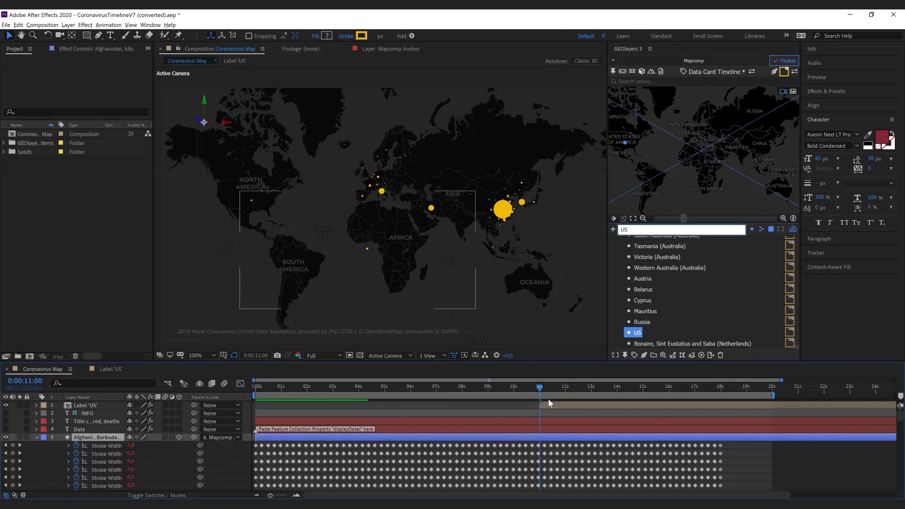
{"action": "left_click_drag", "start_coordinate": [539, 390], "coordinate": [567, 390]}
{"action": "left_click_drag", "start_coordinate": [653, 402], "coordinate": [724, 403]}
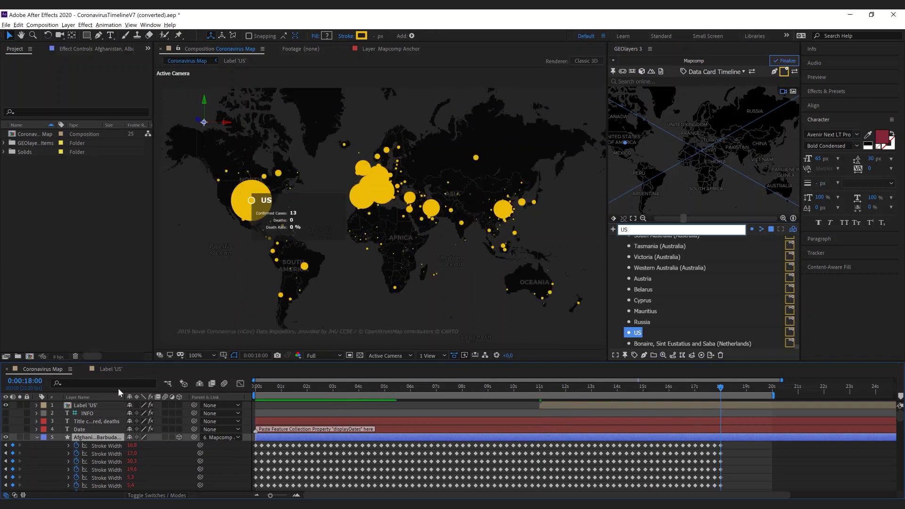
Step: In Label 'US', compress the Source Text data keyframes so the last lands near 7 seconds
{"action": "double_click", "coordinate": [89, 406]}
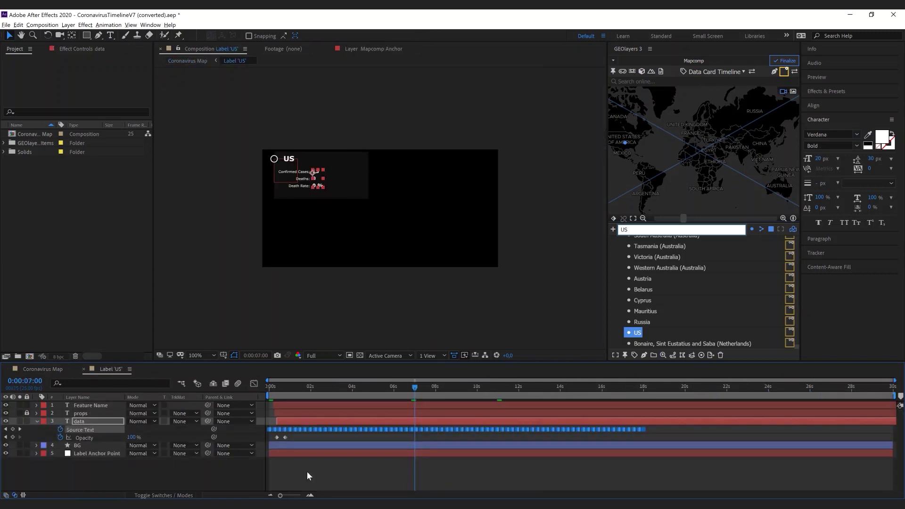
{"action": "left_click_drag", "start_coordinate": [653, 434], "coordinate": [259, 431]}
{"action": "left_click_drag", "start_coordinate": [643, 431], "coordinate": [414, 432]}
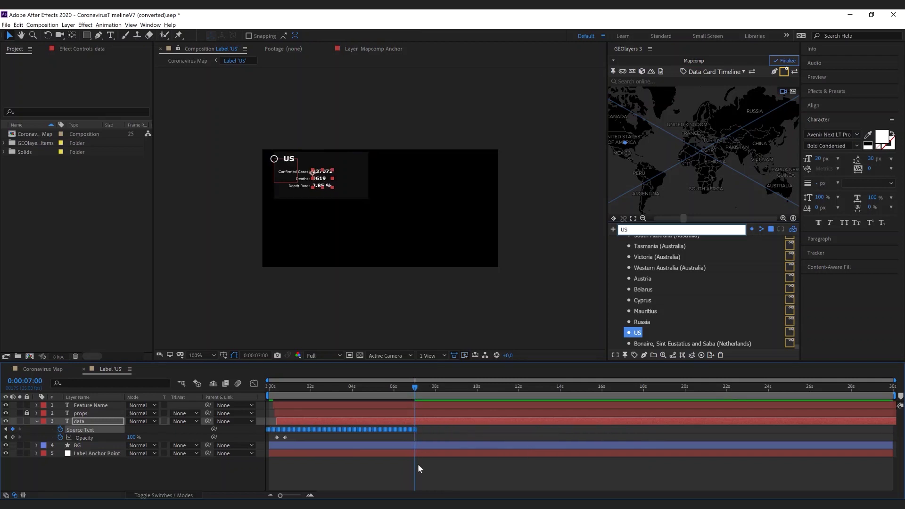
Step: Back in Coronavirus Map, scrub from 0:00:10:17 to watch the US label's numbers appear
{"action": "left_click", "coordinate": [49, 369]}
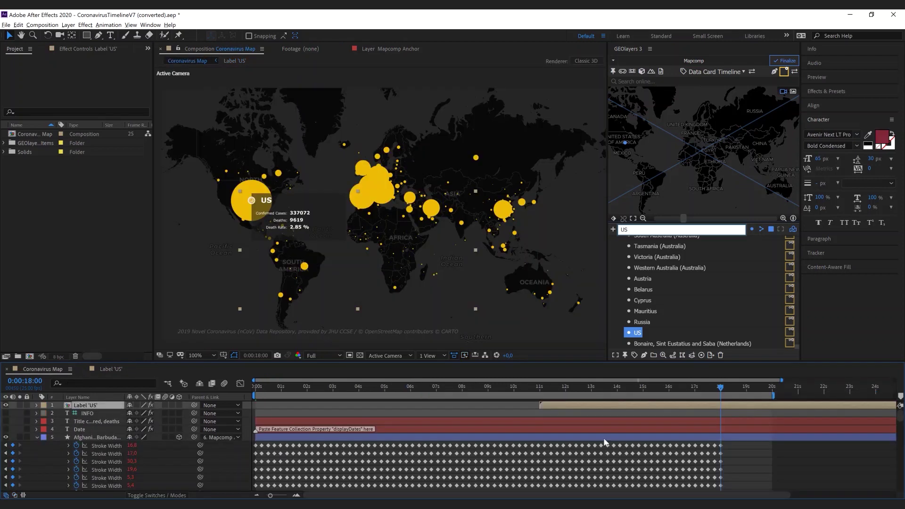
{"action": "left_click", "coordinate": [533, 395]}
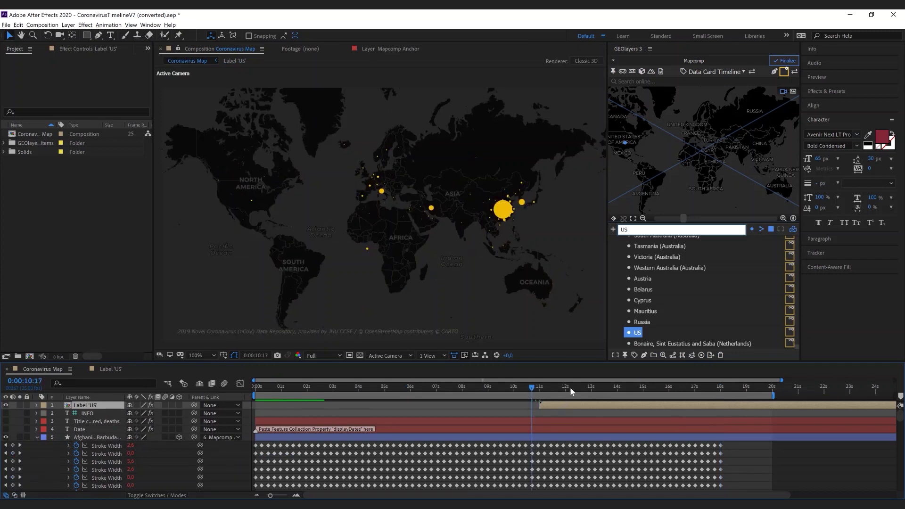
{"action": "left_click_drag", "start_coordinate": [570, 390], "coordinate": [607, 396]}
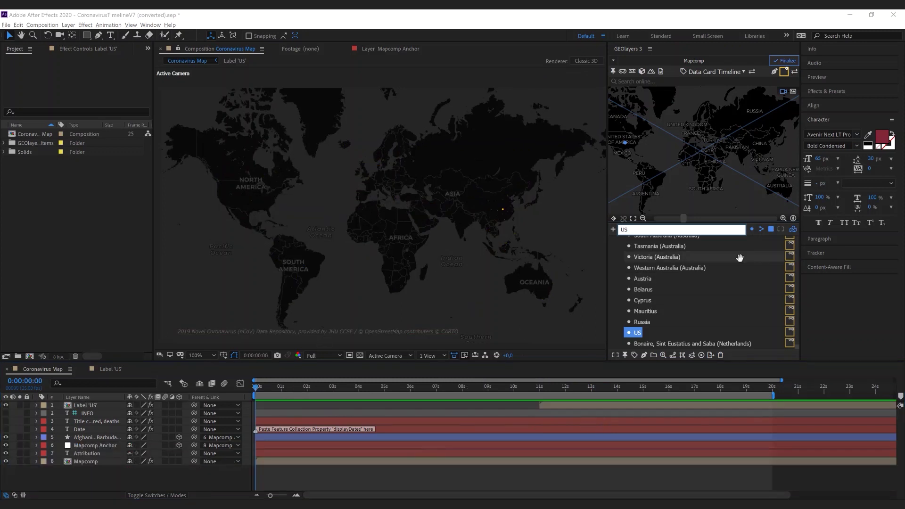
Step: Clear the US feature filter, expand Corona Virus COVID19 and select Afghanistan
{"action": "left_click", "coordinate": [740, 230]}
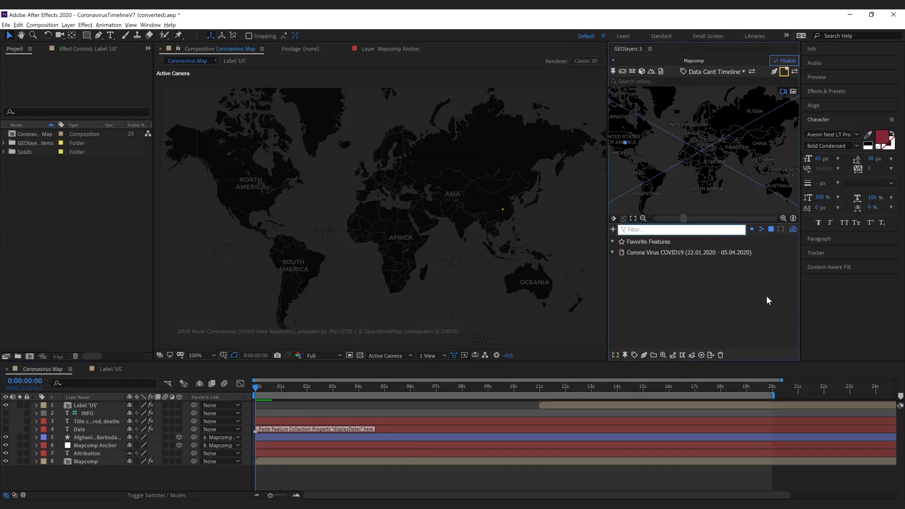
{"action": "left_click", "coordinate": [642, 254]}
{"action": "left_click", "coordinate": [612, 253]}
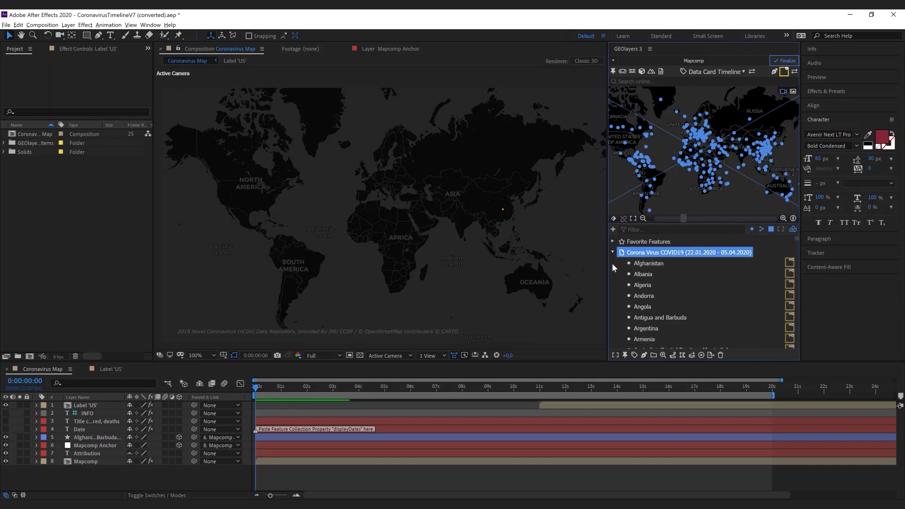
{"action": "left_click", "coordinate": [651, 263]}
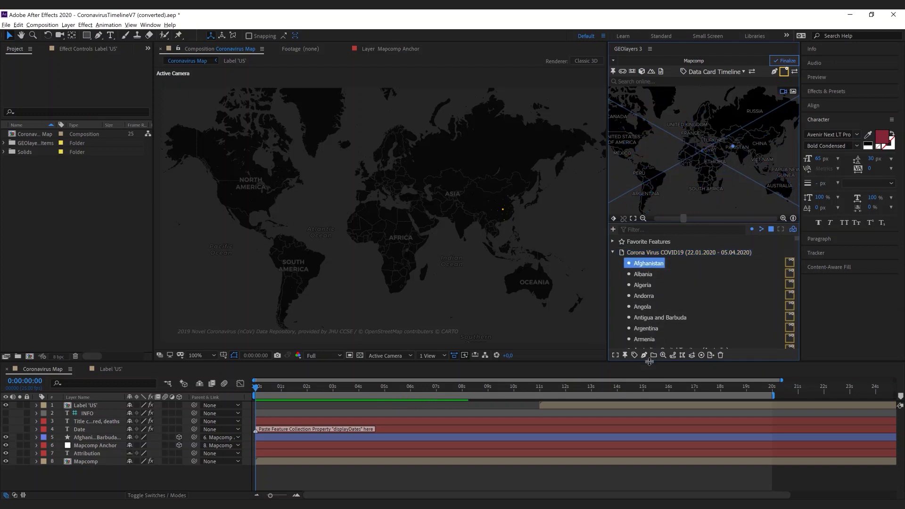
Step: Review Afghanistan's feature properties, then cancel without changes
{"action": "left_click", "coordinate": [663, 354]}
{"action": "left_click_drag", "start_coordinate": [797, 248], "coordinate": [798, 312]}
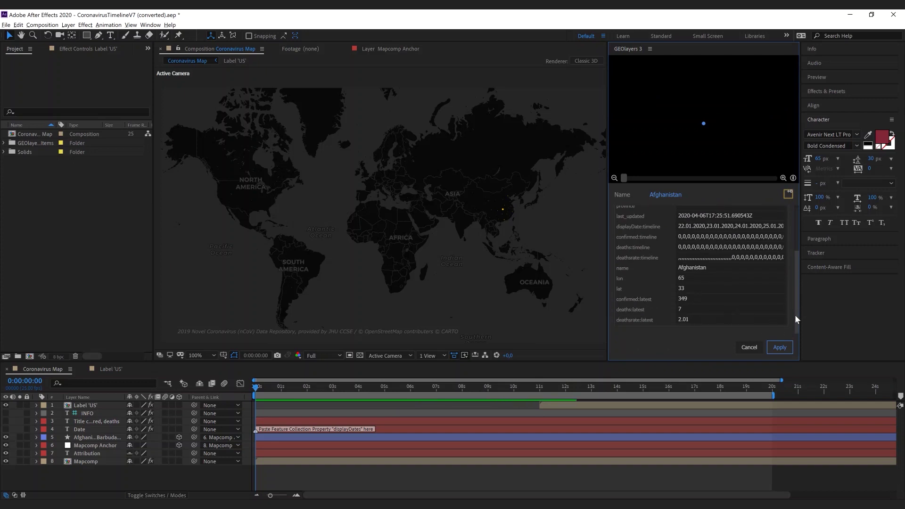
{"action": "scroll", "coordinate": [799, 309], "scroll_direction": "up", "scroll_amount": 1}
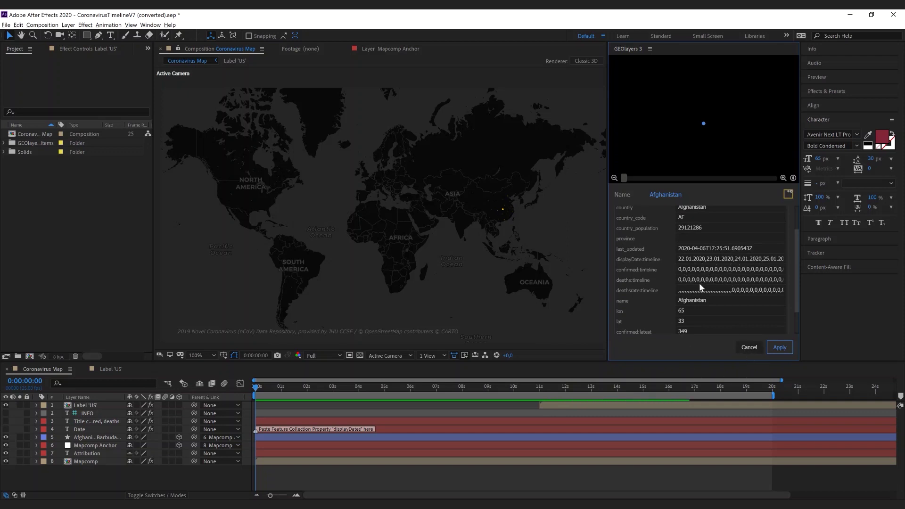
{"action": "left_click", "coordinate": [749, 348]}
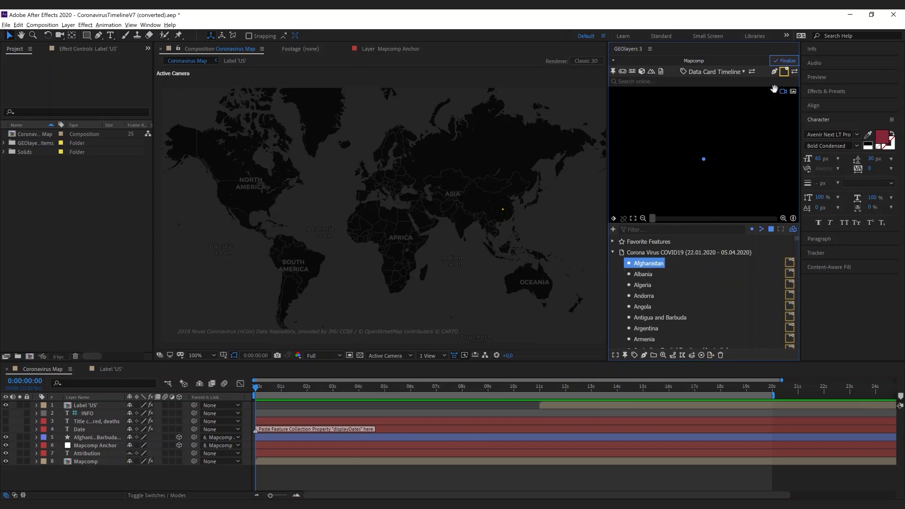
Step: Choose the Confirmed latest feature style and change the preview map imagery
{"action": "left_click", "coordinate": [784, 71]}
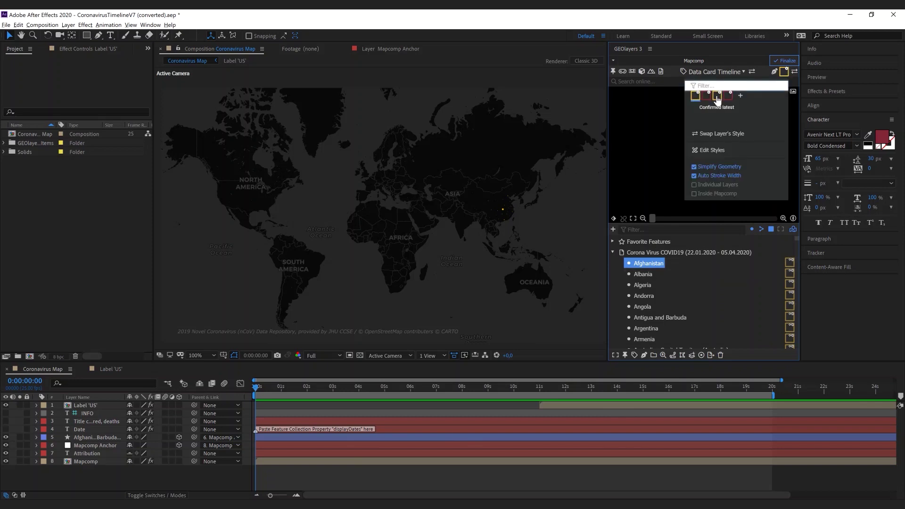
{"action": "left_click", "coordinate": [717, 98]}
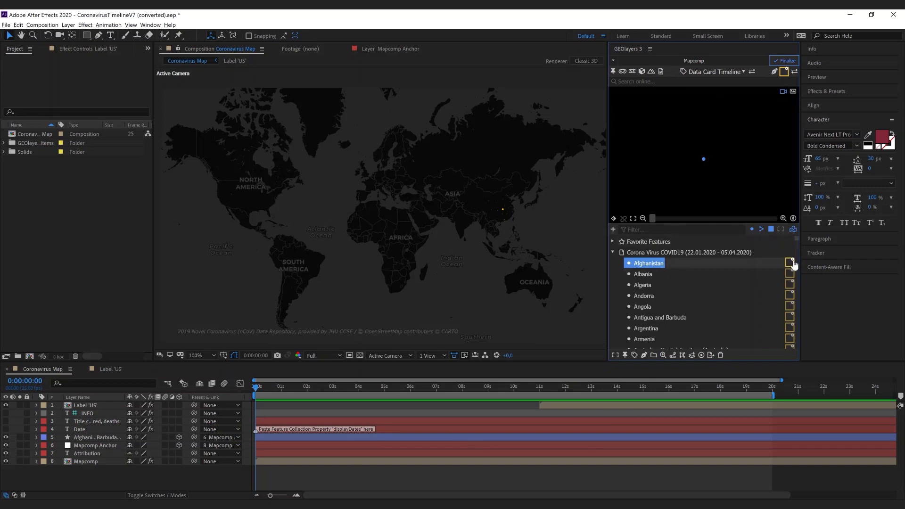
{"action": "left_click", "coordinate": [794, 92]}
{"action": "left_click", "coordinate": [694, 99]}
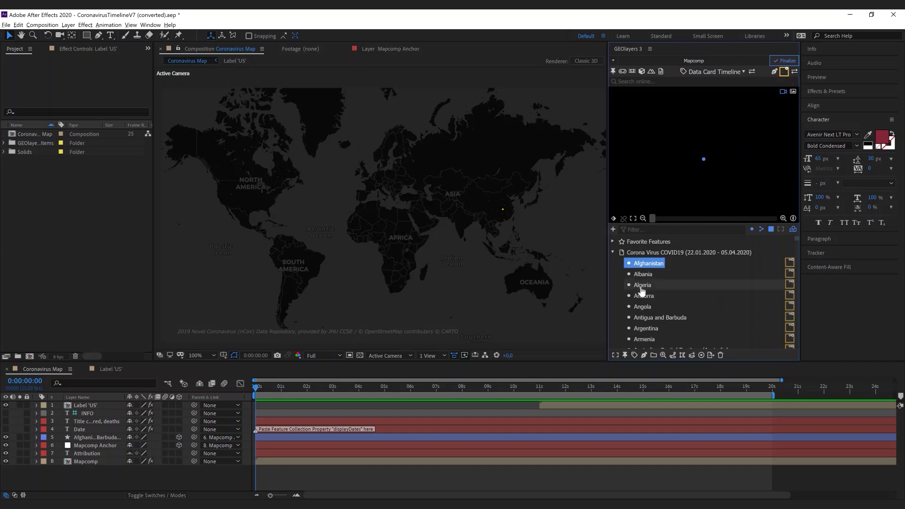
Step: Draw the whole Corona Virus COVID19 collection as a layer in the red style
{"action": "left_click", "coordinate": [655, 253]}
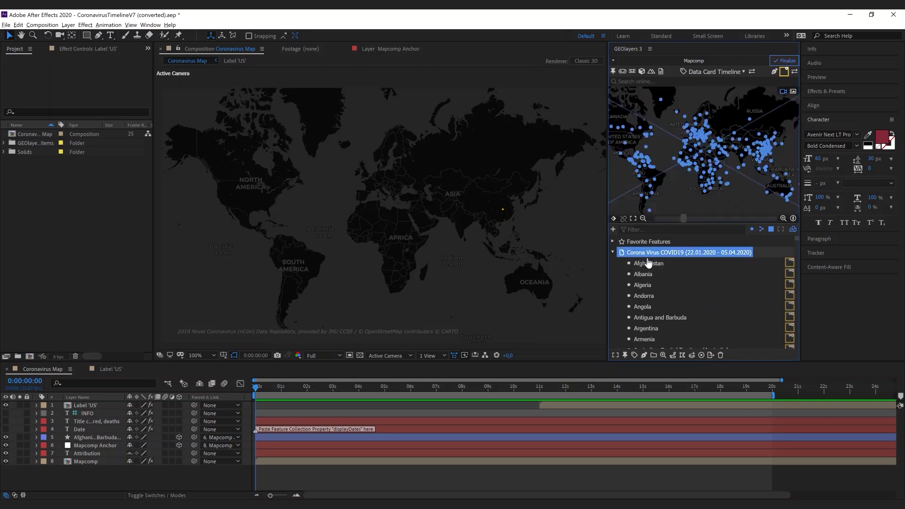
{"action": "left_click", "coordinate": [785, 71]}
{"action": "left_click", "coordinate": [710, 99]}
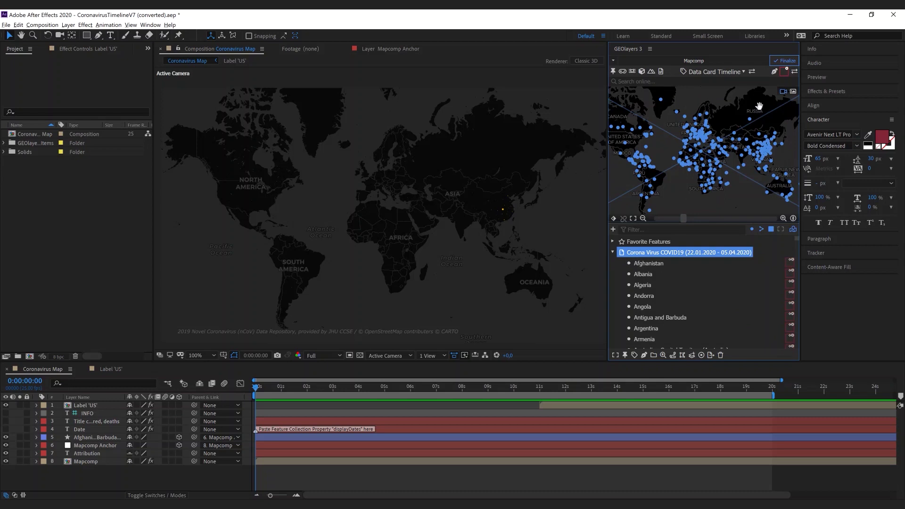
{"action": "left_click", "coordinate": [644, 355]}
{"action": "left_click", "coordinate": [782, 142]}
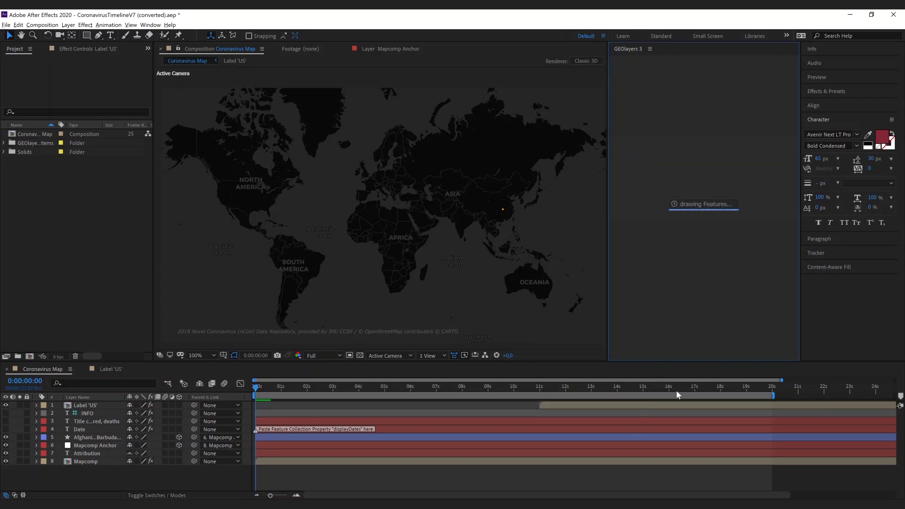